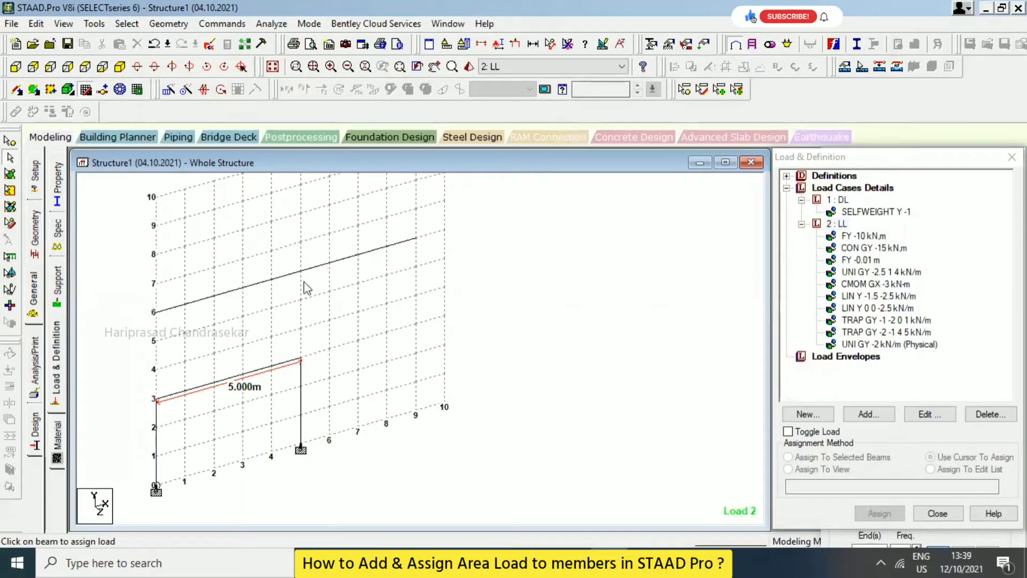
- Draw a portal frame on the grid with 4 m high columns at 6 m and 8 m, joined by a top beam
scroll(331, 282, "down", 1)
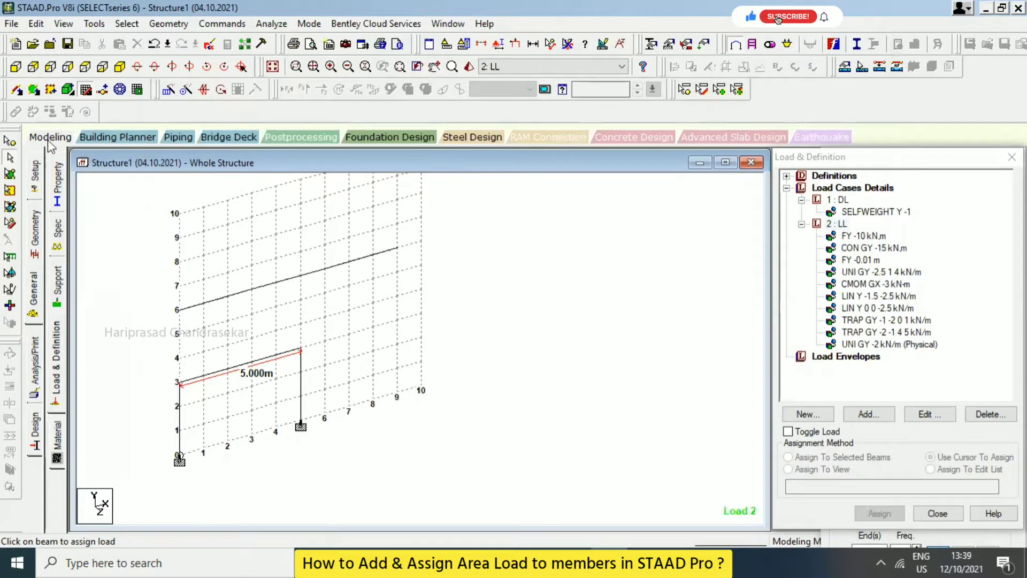
left_click(102, 90)
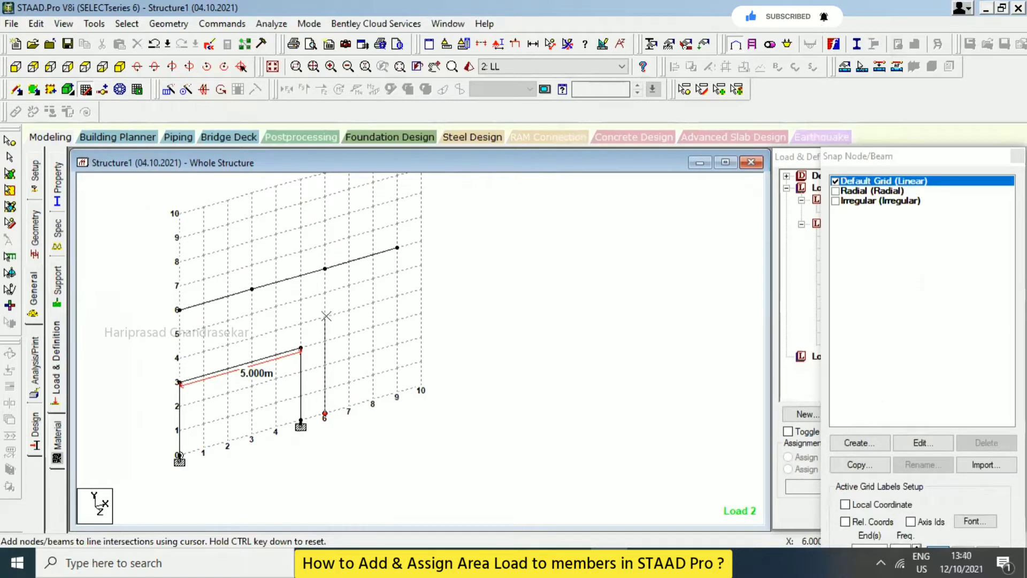
left_click(326, 316)
left_click(373, 400)
key("Escape")
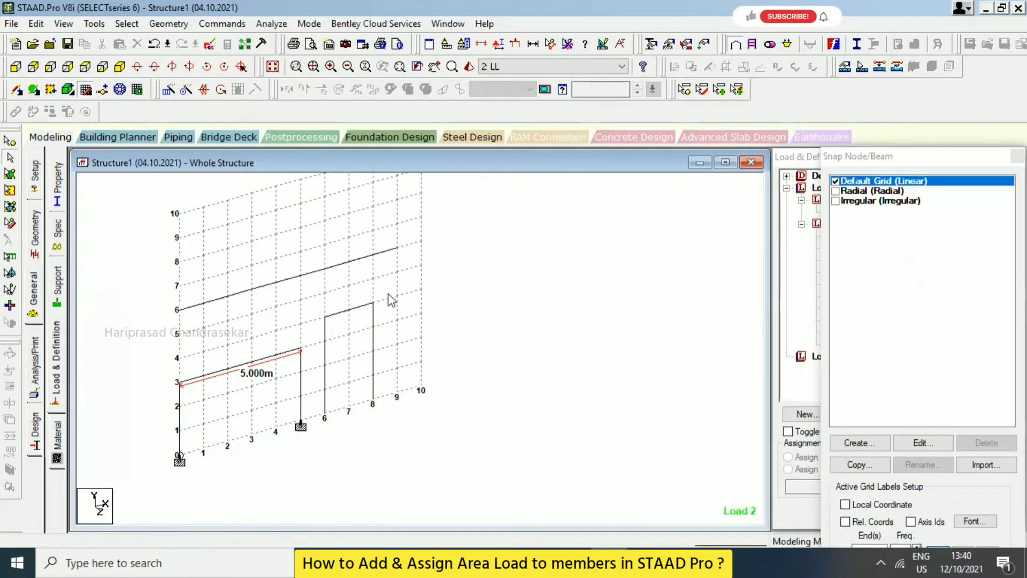
- Repeat the new portal frame once in the Z direction at 5 m spacing, with linked steps and an open base
left_click_drag(387, 293, 321, 446)
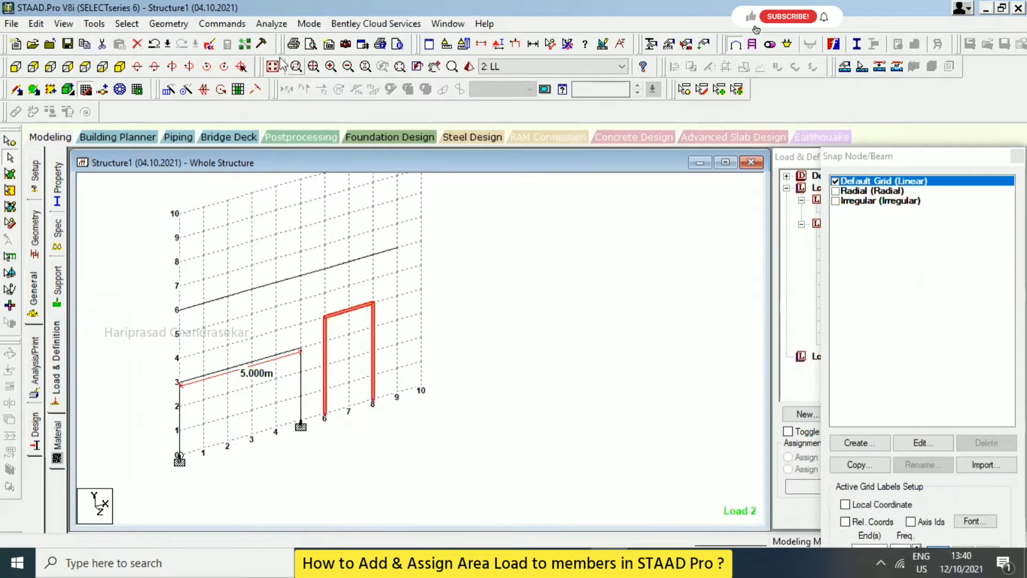
left_click(168, 89)
left_click(384, 348)
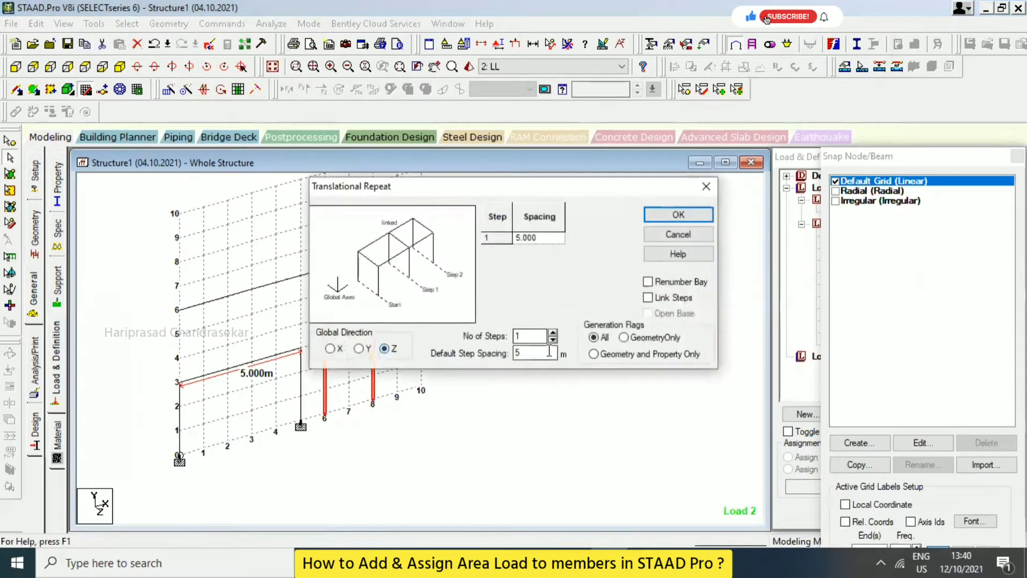
left_click(663, 298)
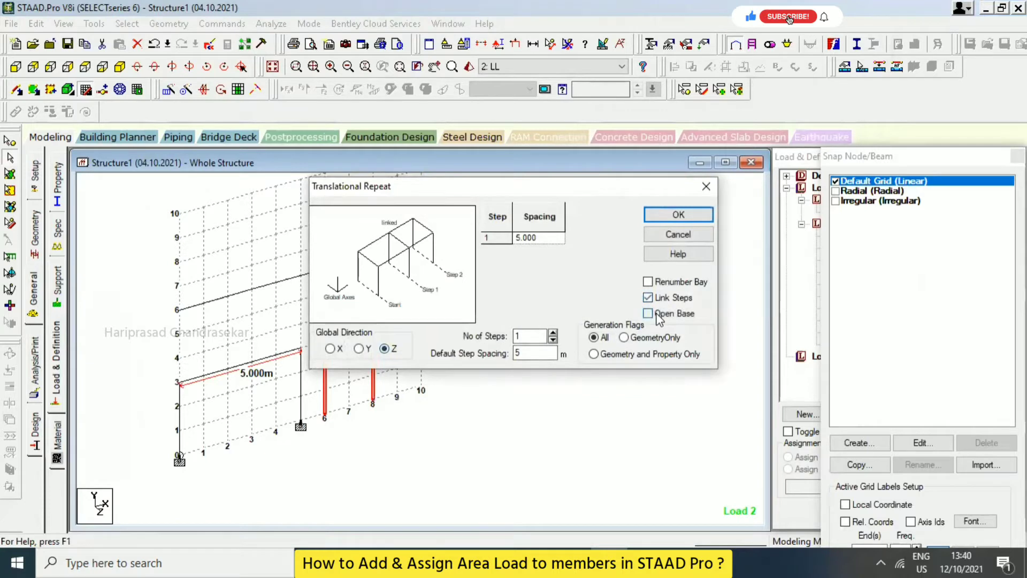
left_click(692, 215)
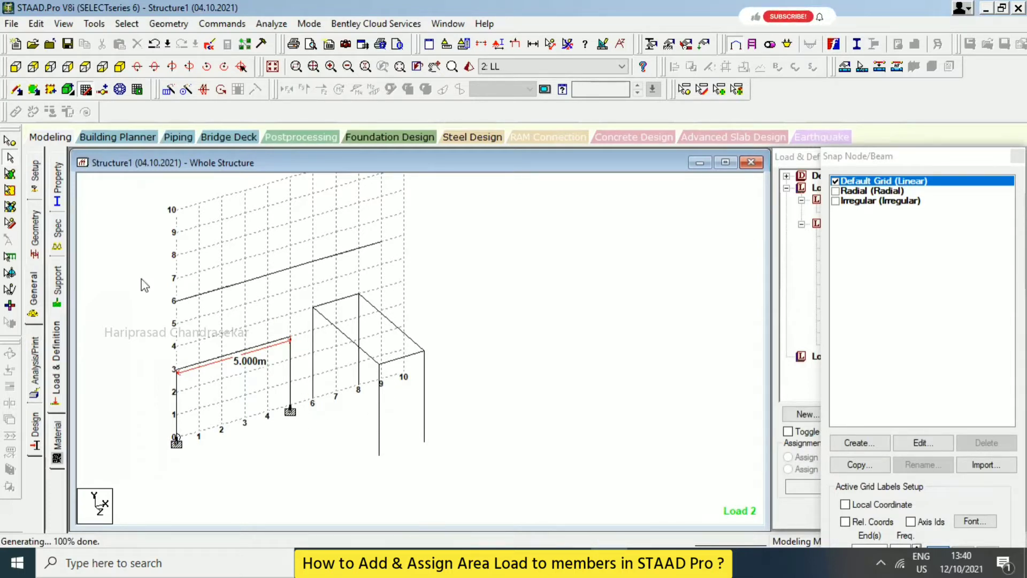
- Add an area load of -2.5 kN/m2 in the local Z direction to load case 2: LL
left_click(289, 410)
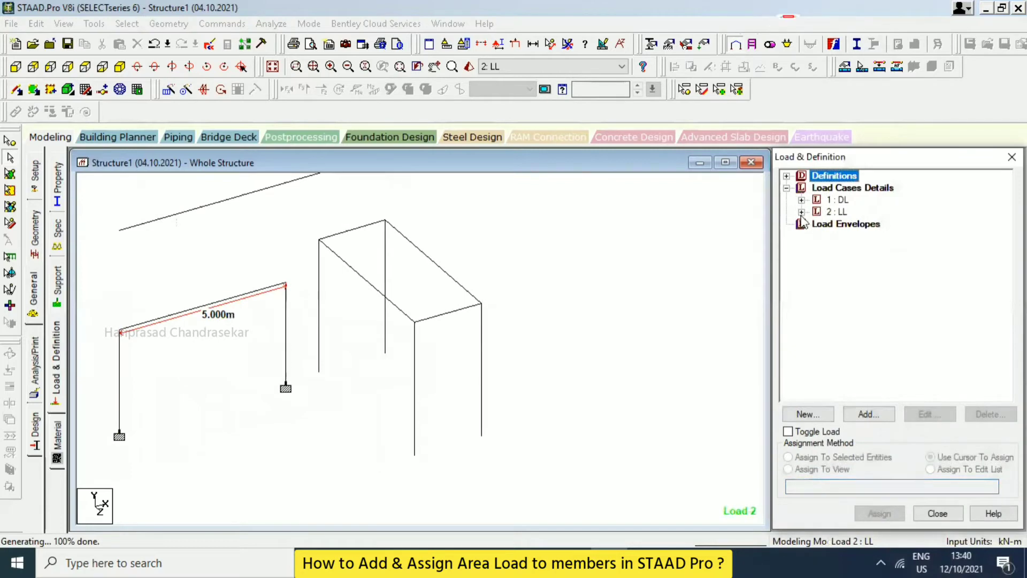
left_click(801, 212)
left_click(836, 212)
left_click(867, 414)
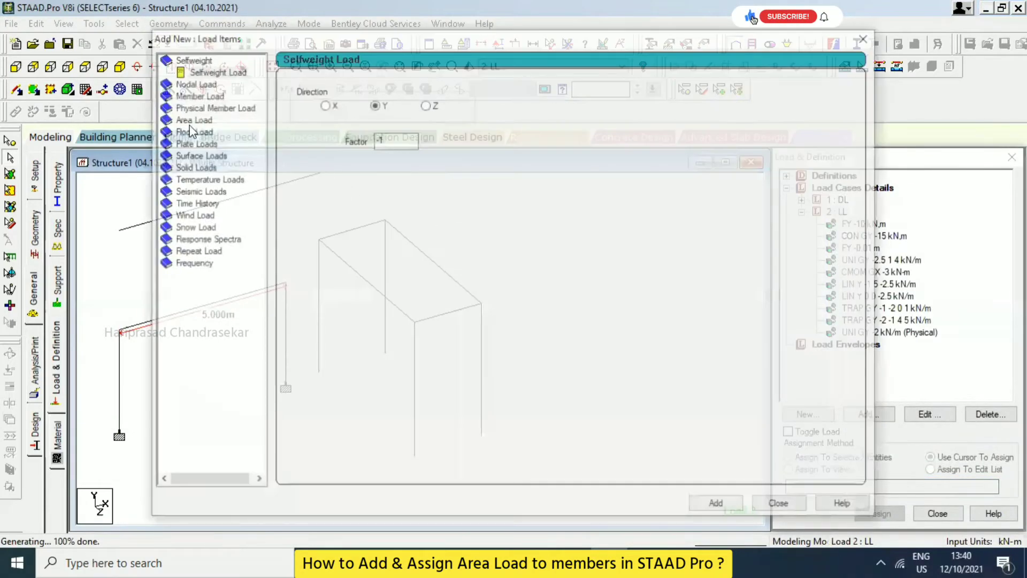
left_click(193, 120)
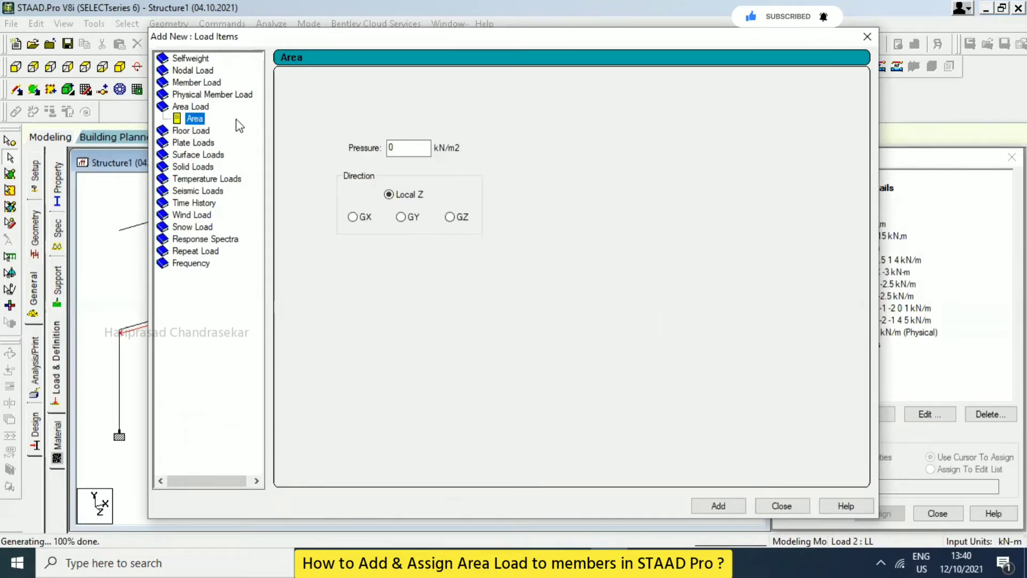
double_click(398, 148)
key("BackSpace")
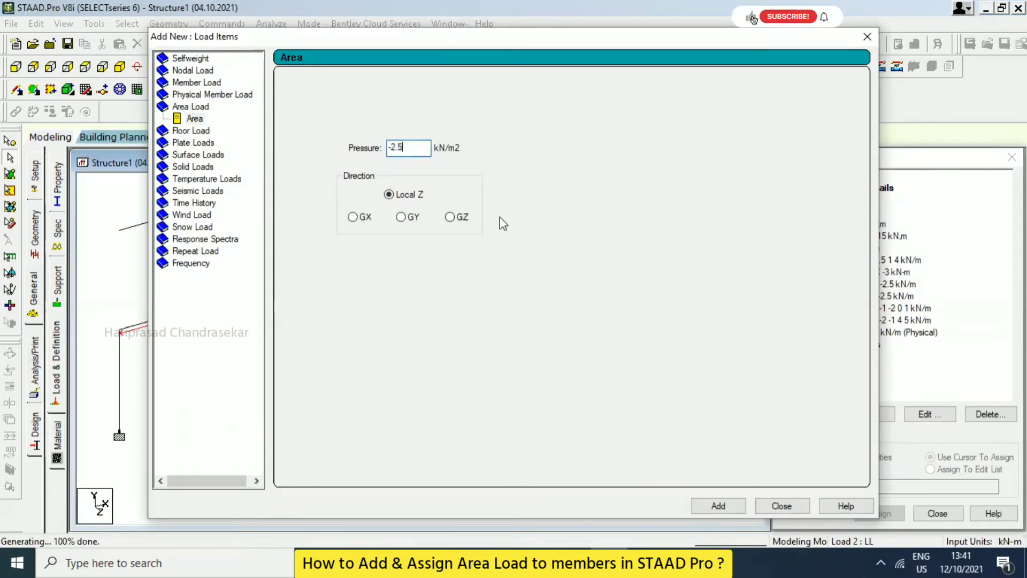
left_click(717, 503)
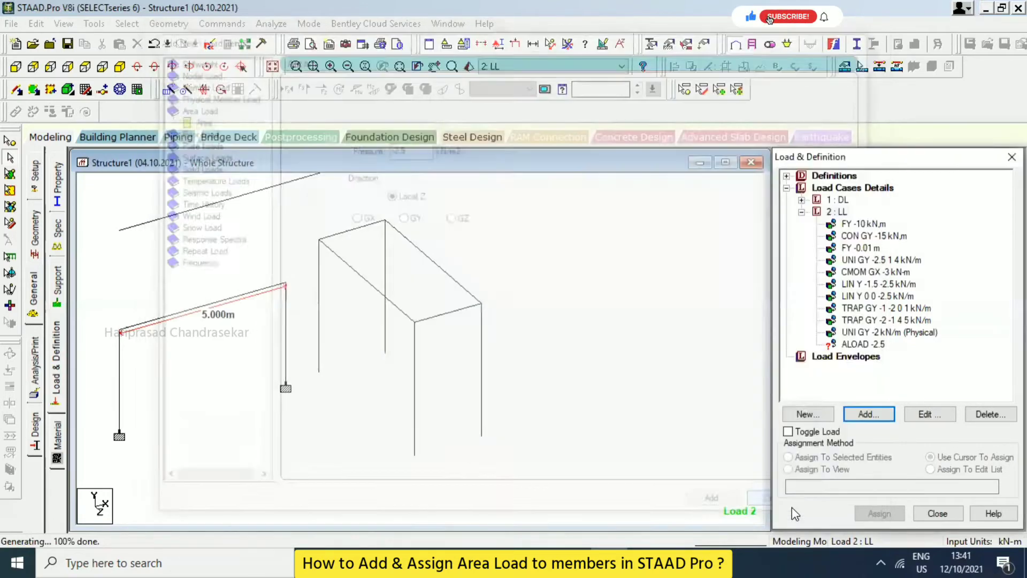
- Assign the ALOAD -2.5 area load to the four top beams of the new 3D frame
left_click(872, 346)
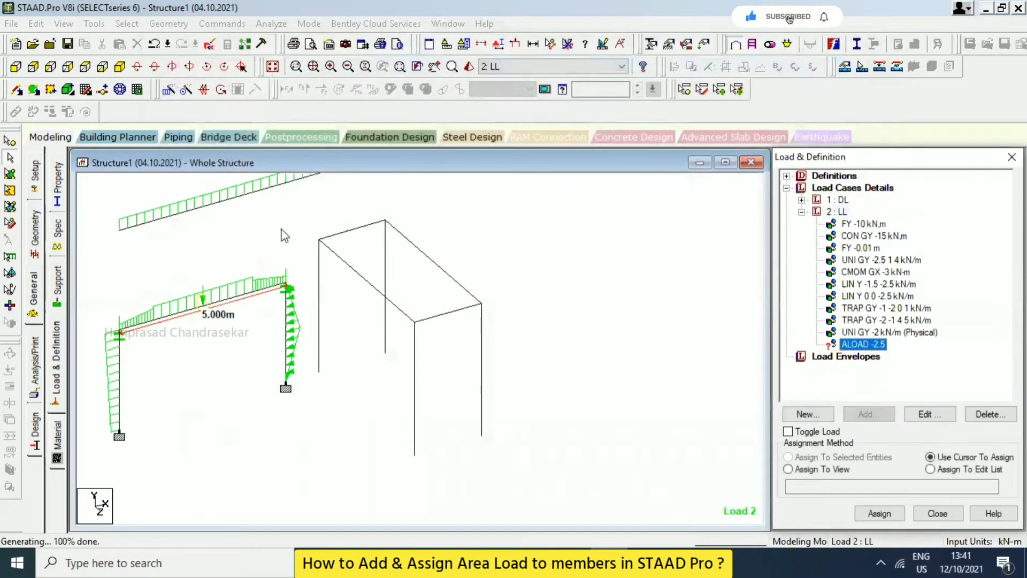
left_click(352, 230)
left_click(353, 269)
left_click(449, 313)
left_click(454, 281)
left_click(855, 345)
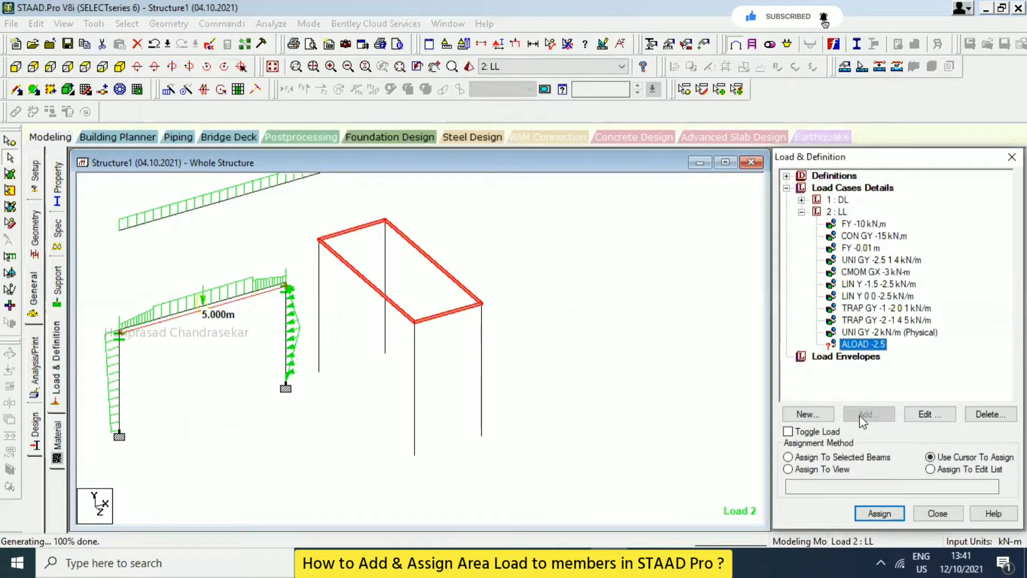
left_click(839, 457)
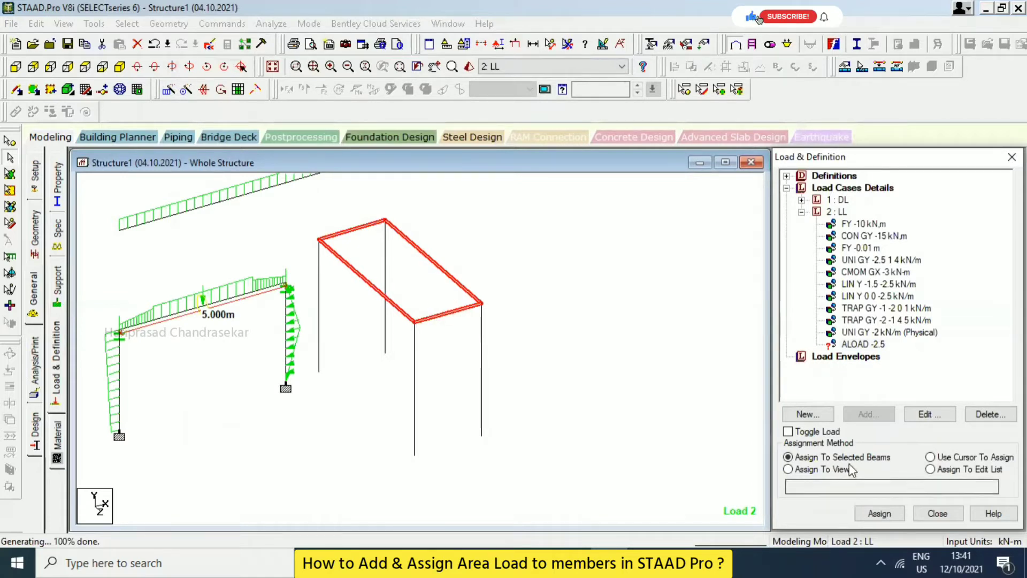
left_click(879, 513)
left_click(919, 380)
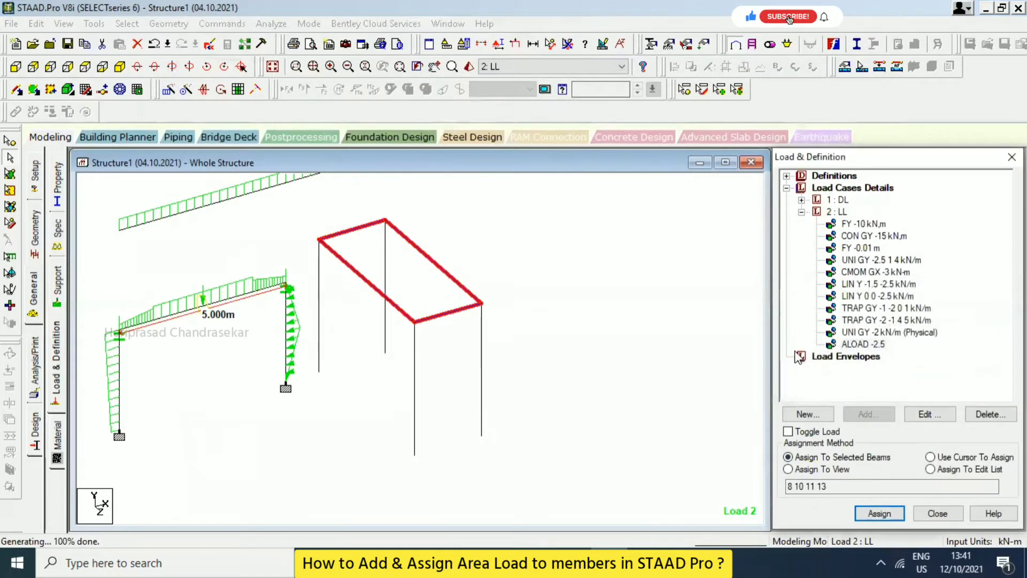
- Examine how the area load is displayed on the frame by comparing load cases DL and LL and their load items
left_click(871, 345)
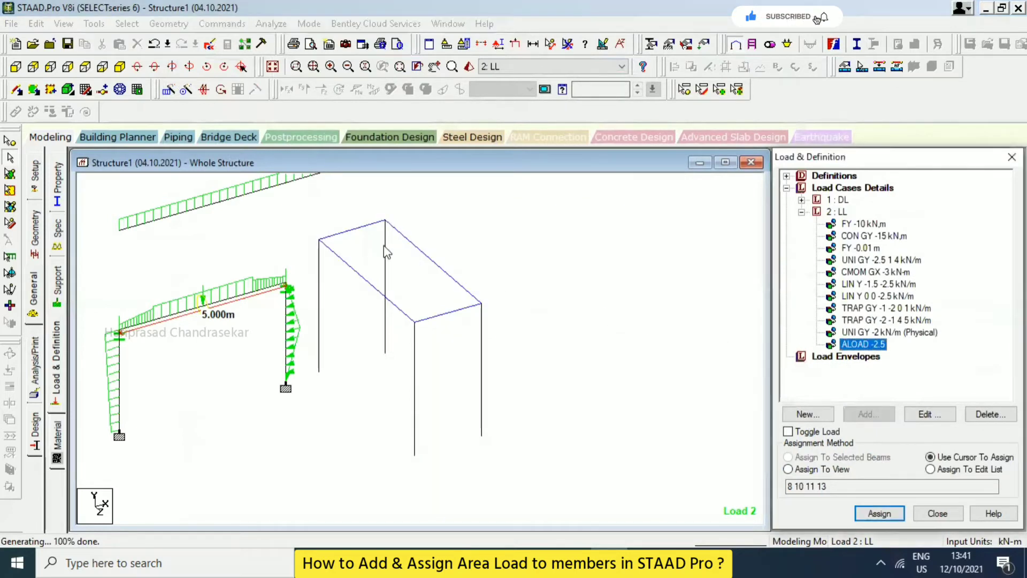
left_click(843, 210)
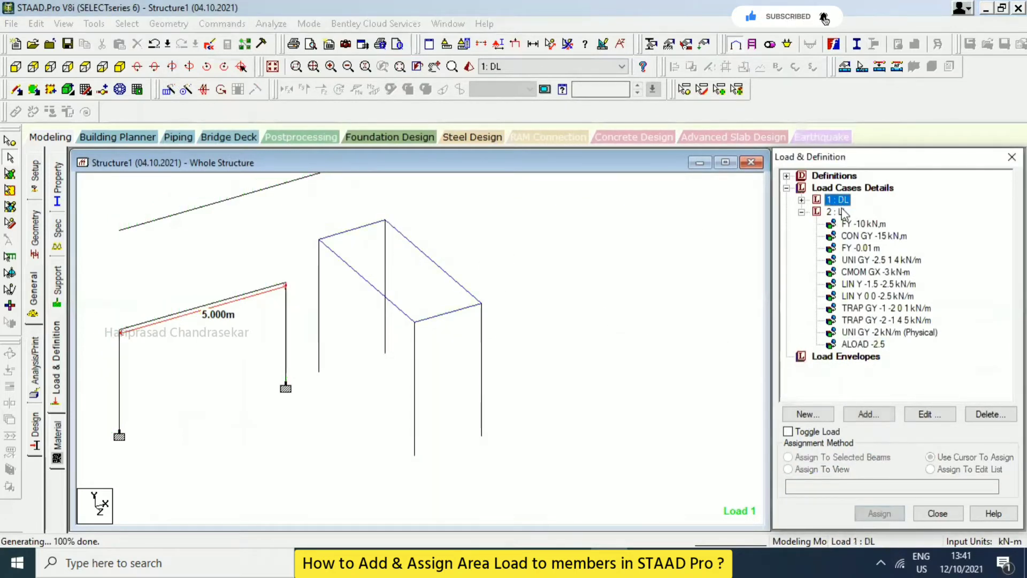
left_click(851, 223)
left_click(864, 345)
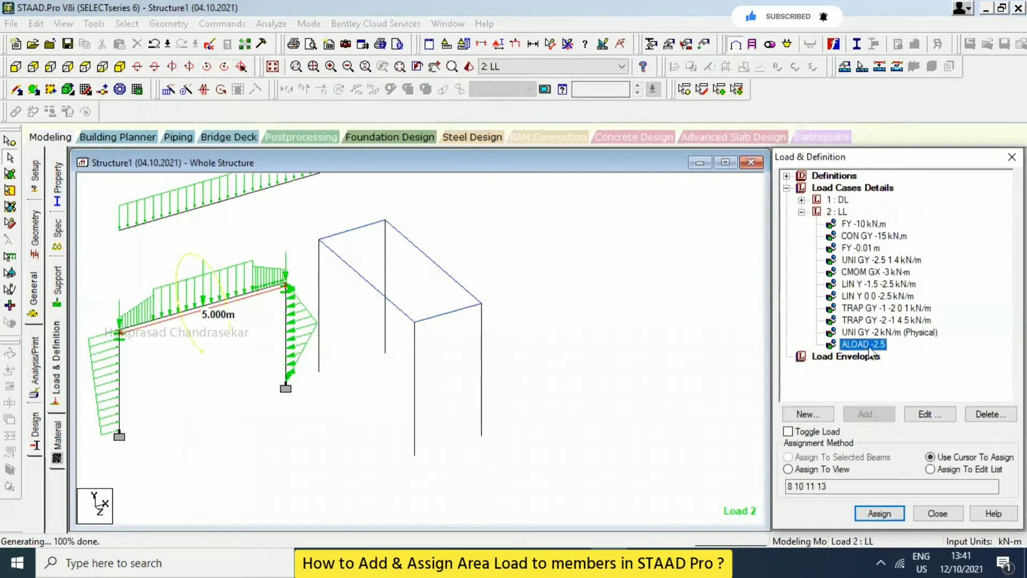
left_click(878, 332)
left_click(865, 345)
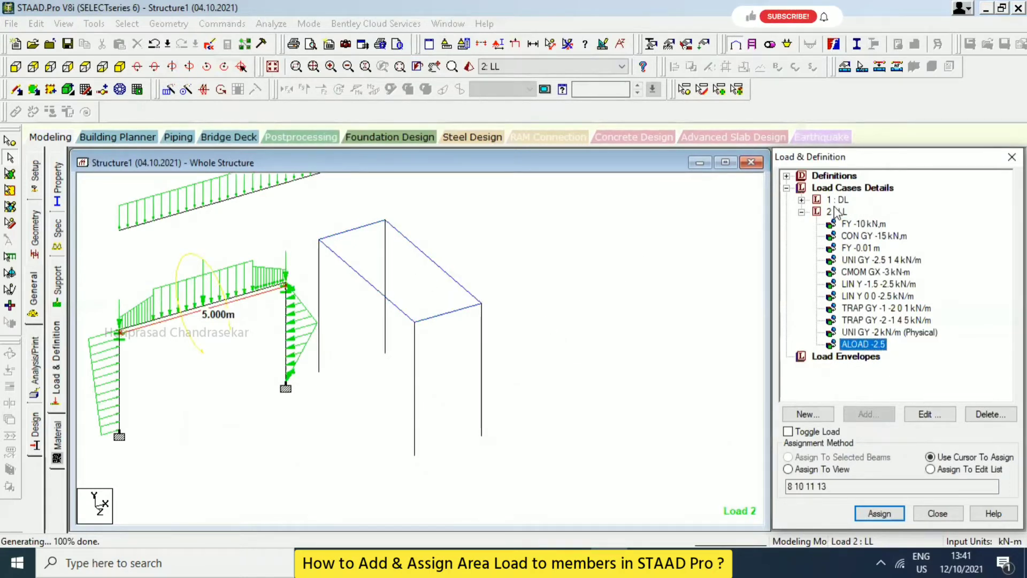
left_click(801, 200)
left_click(859, 211)
left_click(837, 199)
left_click(856, 236)
left_click(872, 357)
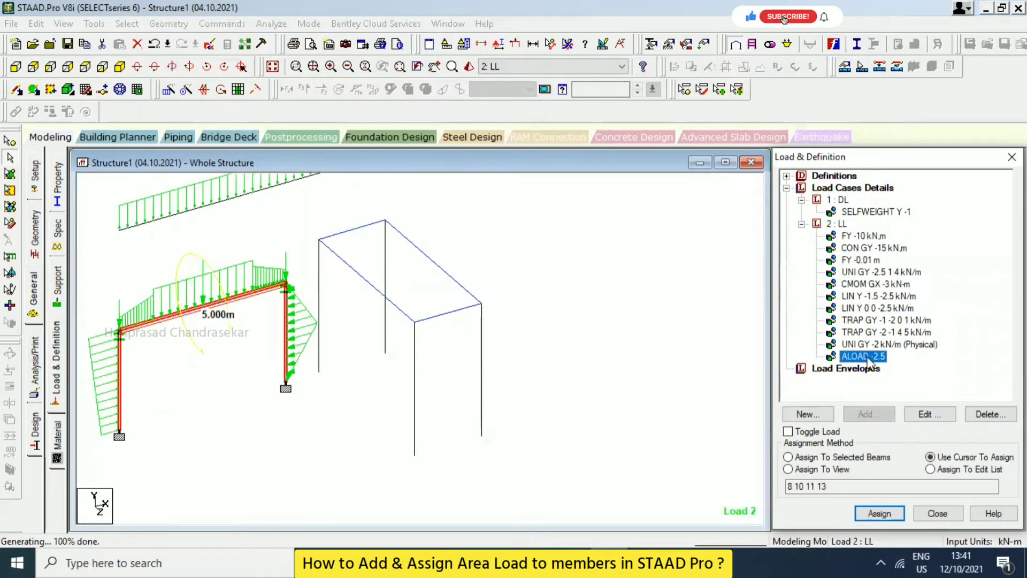
left_click(621, 323)
middle_click_drag(420, 257, 483, 268)
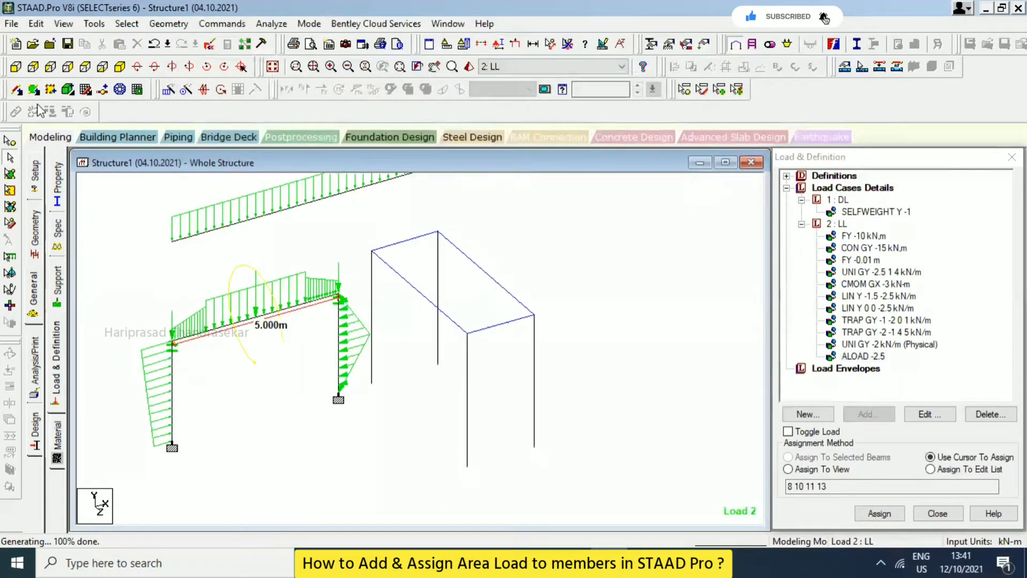
- Save and close the structure, then reopen the Structure1 (04.10.2021) file
left_click(47, 46)
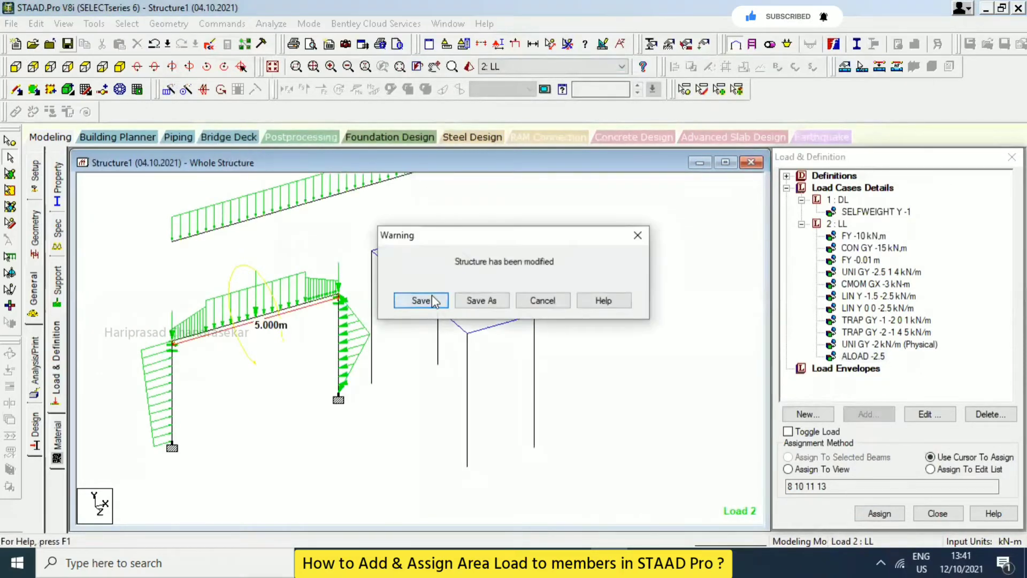
left_click(434, 301)
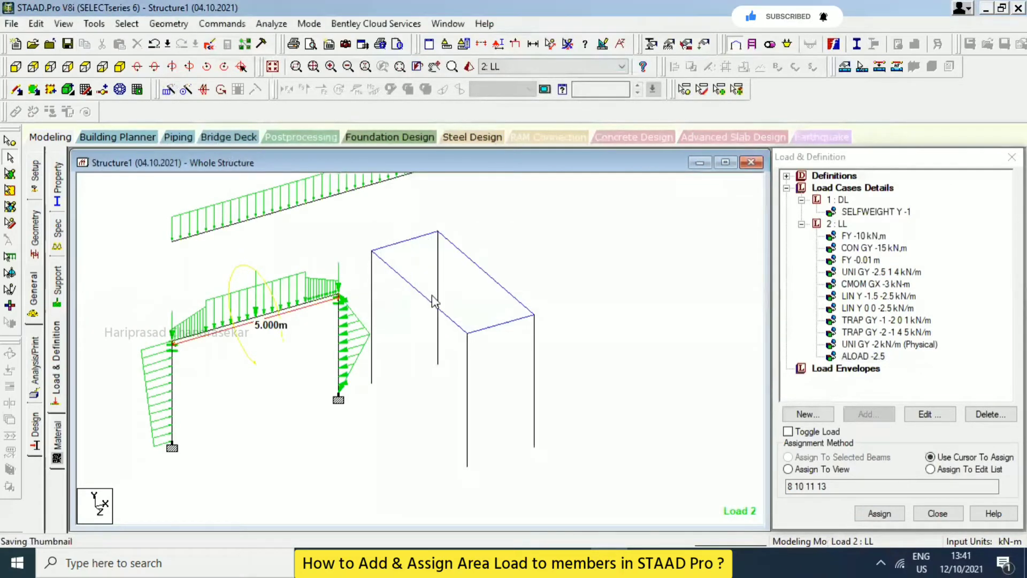
left_click(11, 24)
left_click(51, 73)
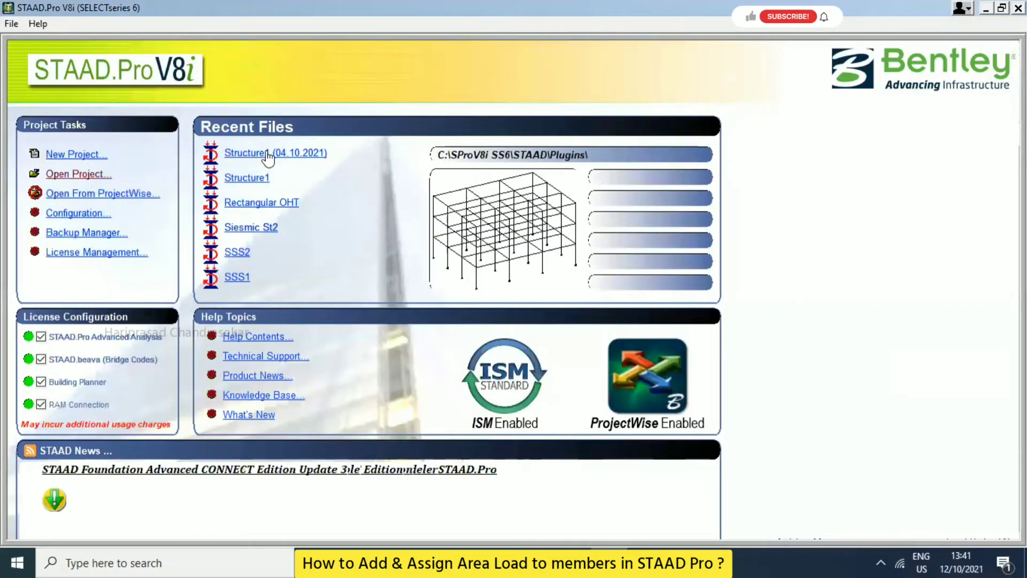
left_click(265, 154)
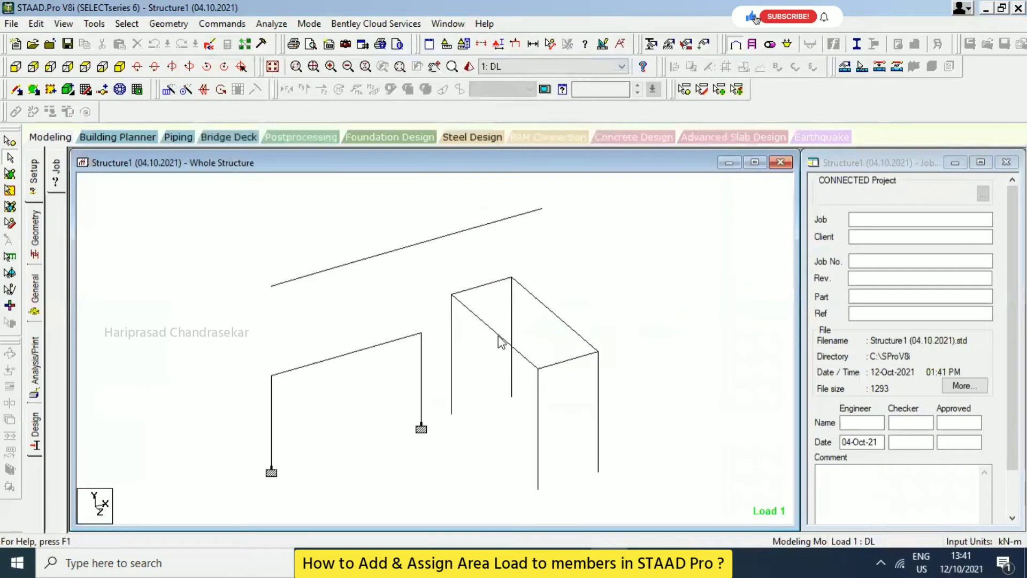
- Display the ALOAD -2.5 item of load case 2: LL on the reopened model and inspect the loaded beams
left_click(32, 303)
left_click(60, 353)
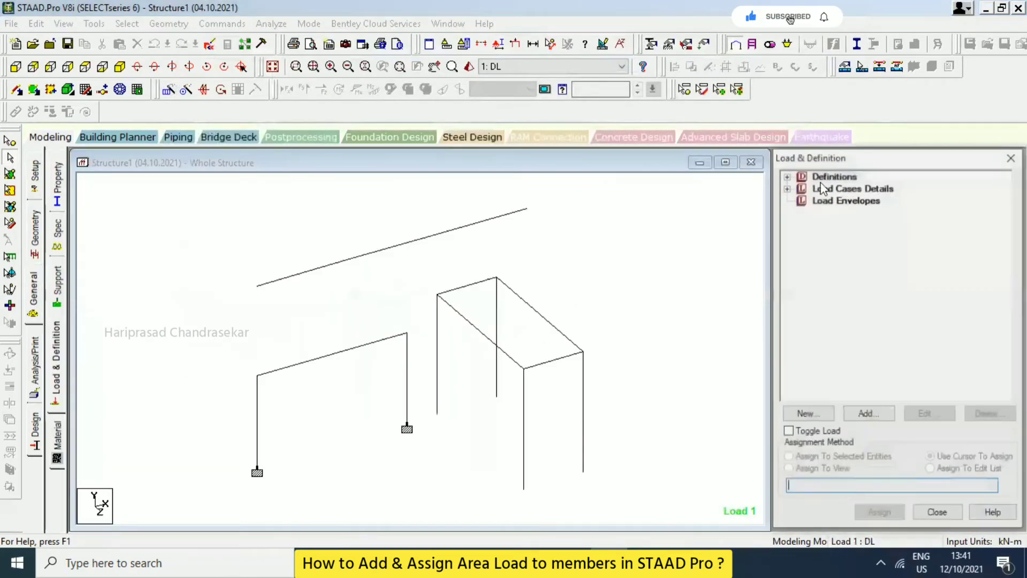
left_click(786, 187)
left_click(801, 212)
left_click(862, 344)
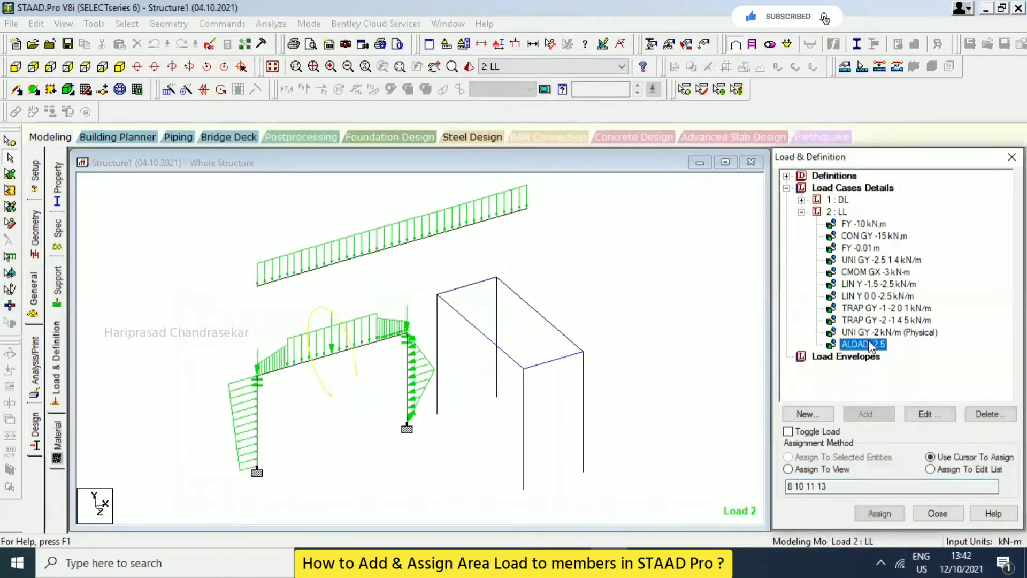
scroll(428, 283, "up", 5)
scroll(408, 255, "down", 3)
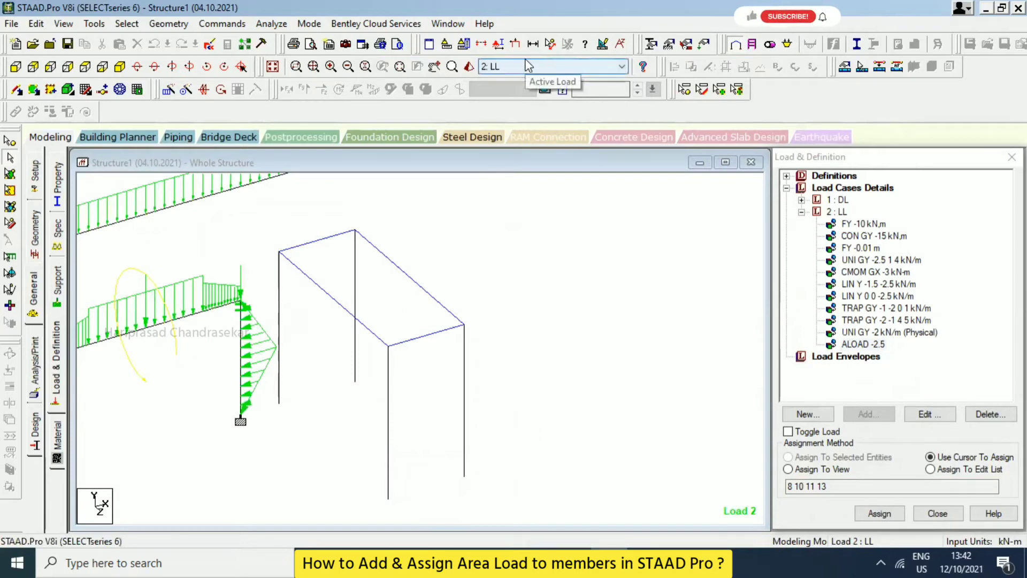
- Examine the diagram display settings for labels, loads and results, scales, force limits, animation and design results, then close them without changes
left_click(499, 45)
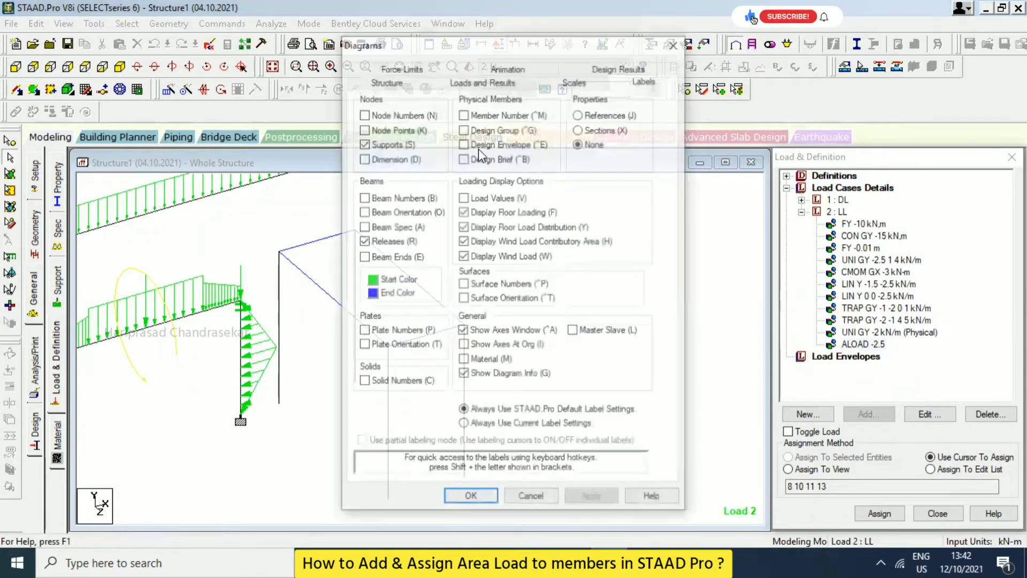
left_click(509, 78)
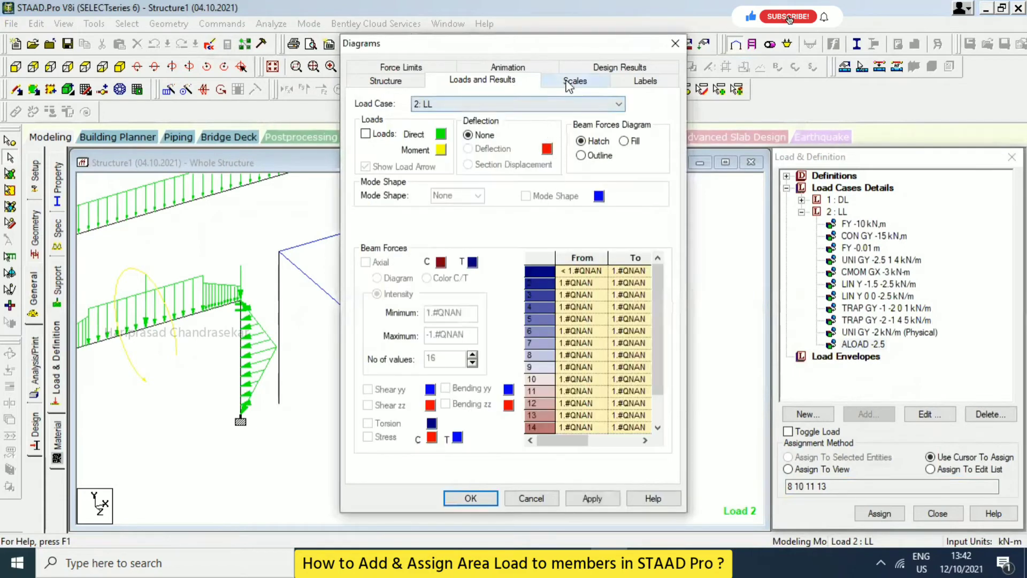
left_click(573, 80)
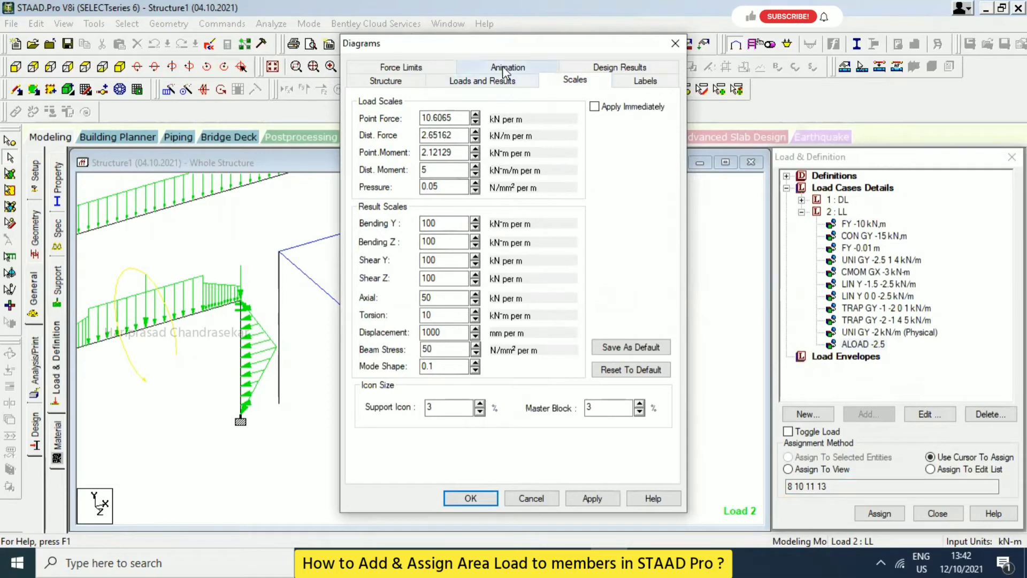
left_click_drag(535, 45, 685, 64)
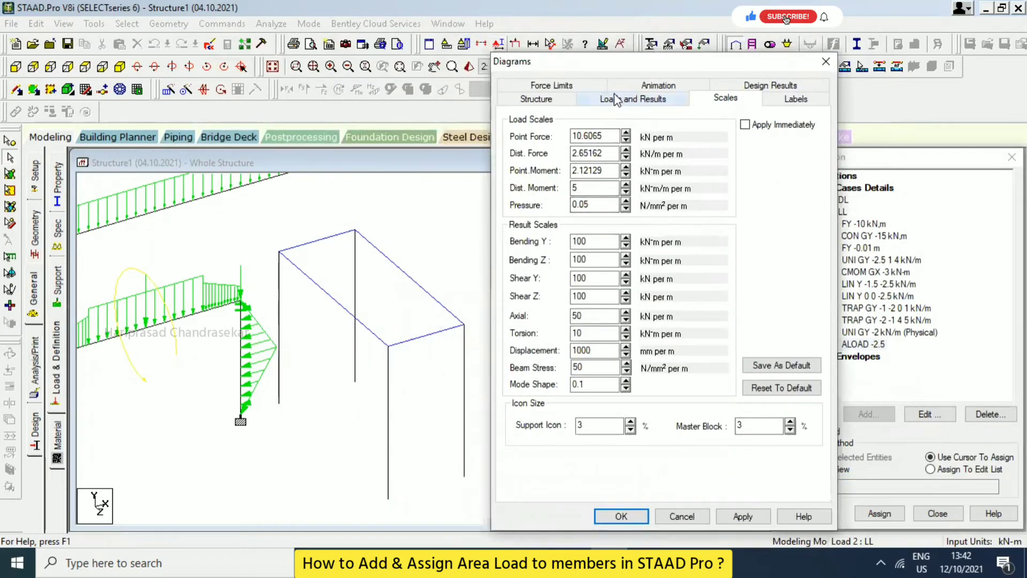
left_click(554, 85)
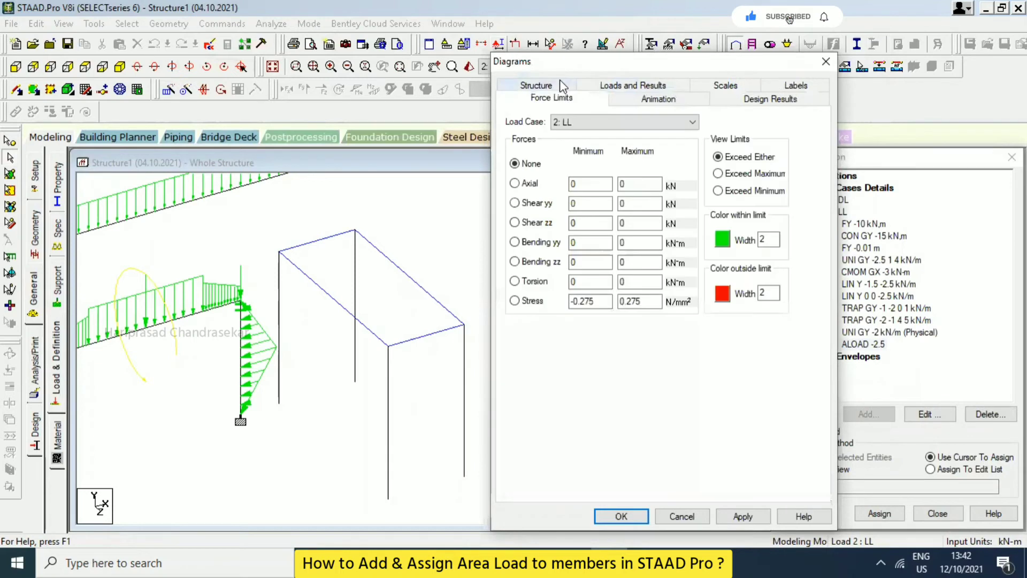
left_click(619, 99)
left_click(587, 98)
left_click(634, 97)
left_click(742, 100)
key("Return")
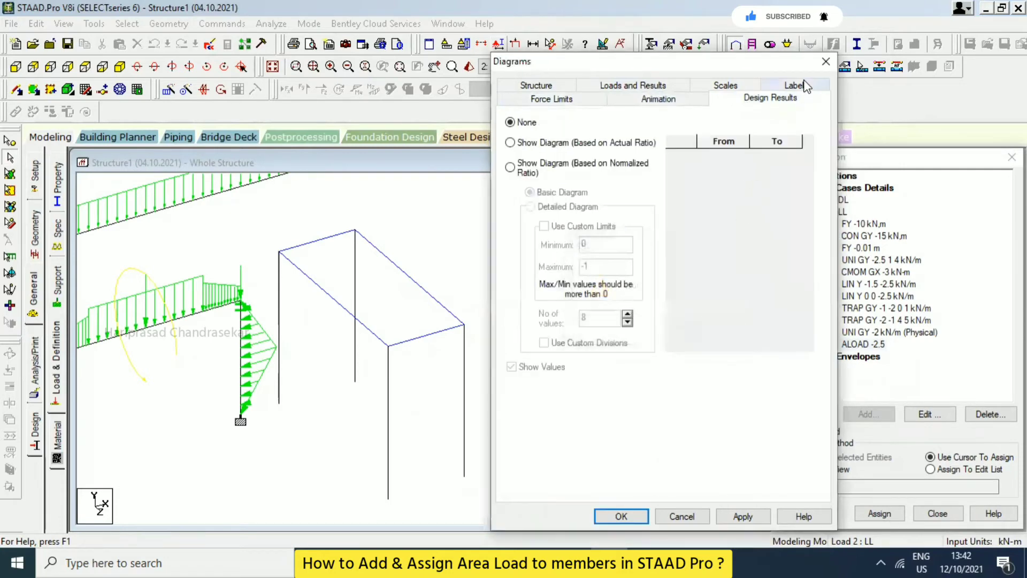
left_click(826, 61)
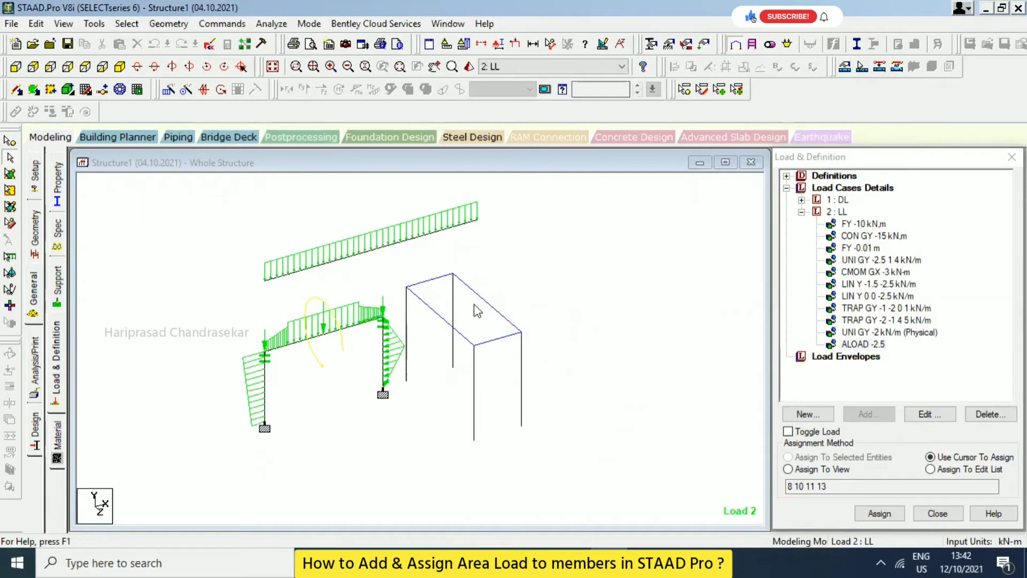
- Close the current structure and open the recent file Structure1
scroll(454, 273, "up", 1)
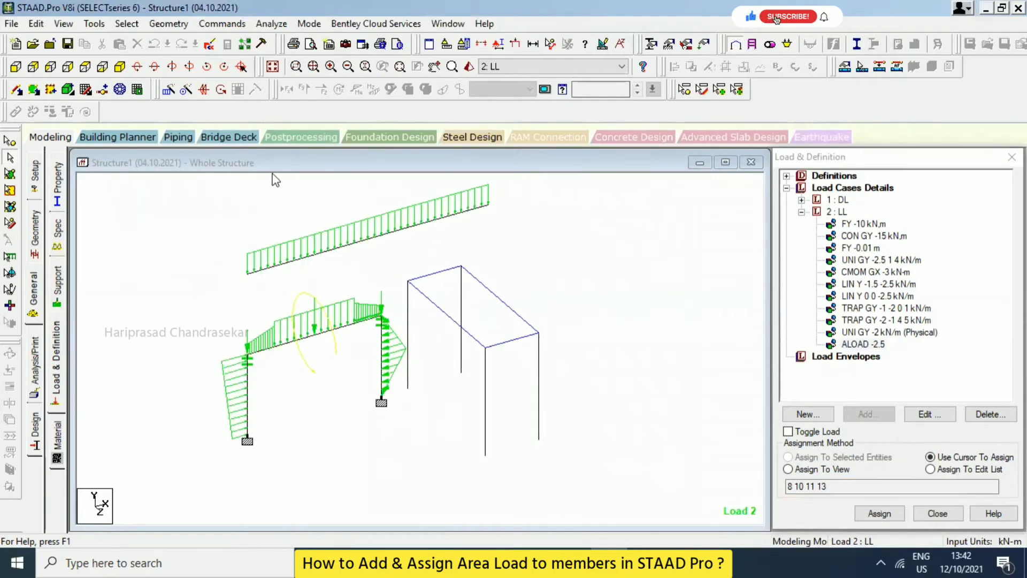
left_click(11, 23)
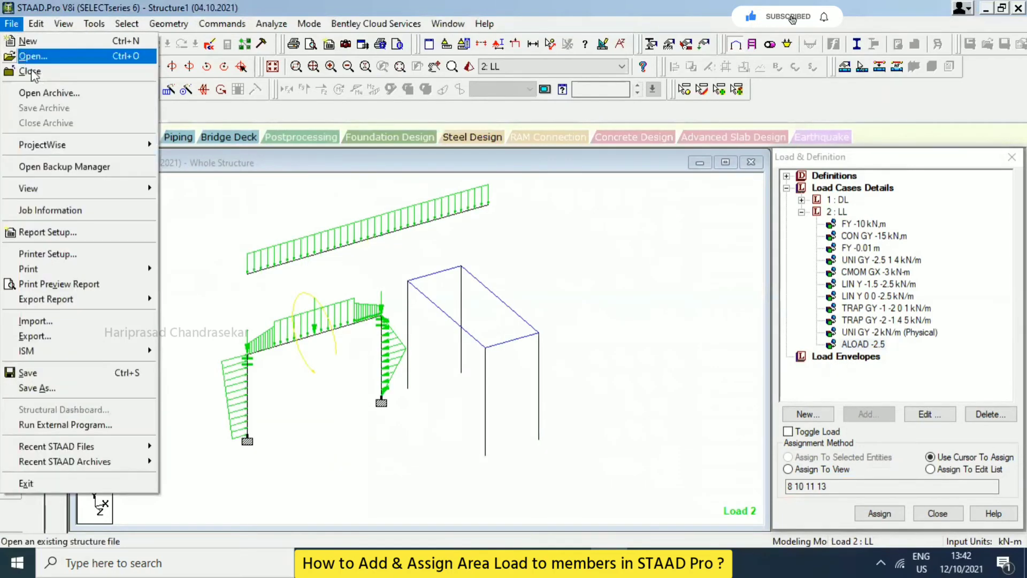
left_click(102, 71)
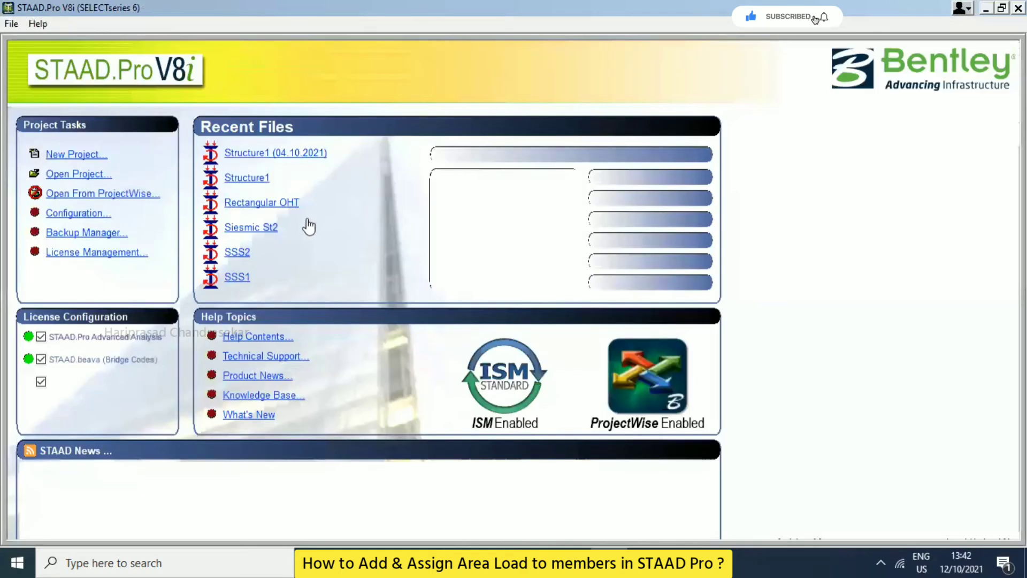
left_click(253, 177)
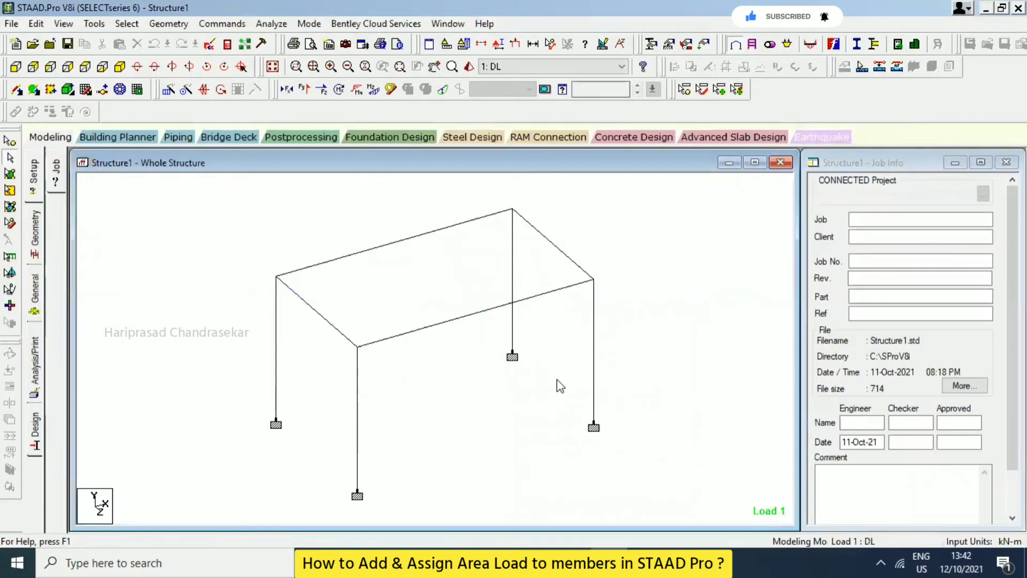
- Display the ALOAD -2.5 item of load case 2: LL on the Structure1 frame and inspect its distribution on the beams
left_click(37, 295)
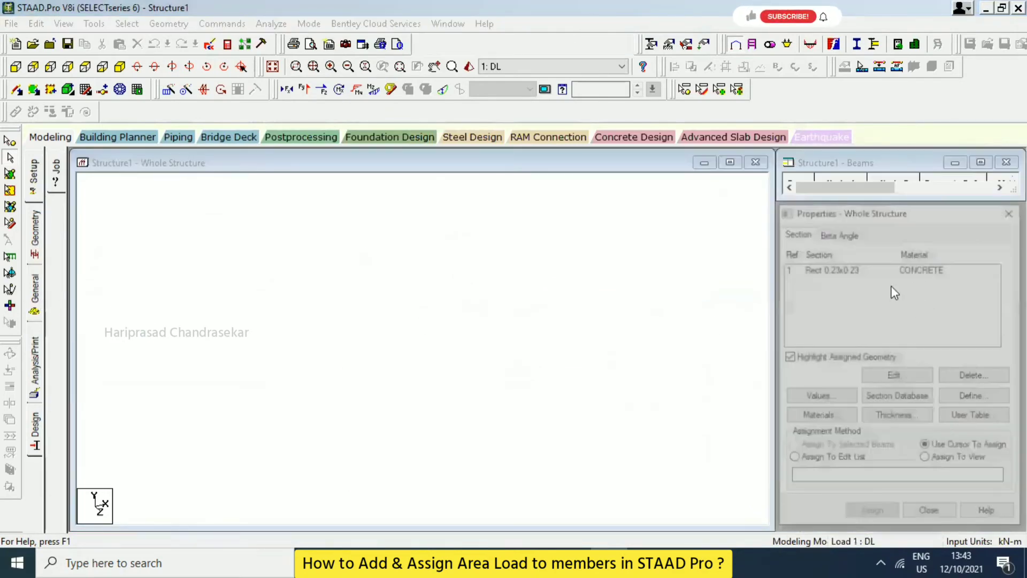
left_click(53, 334)
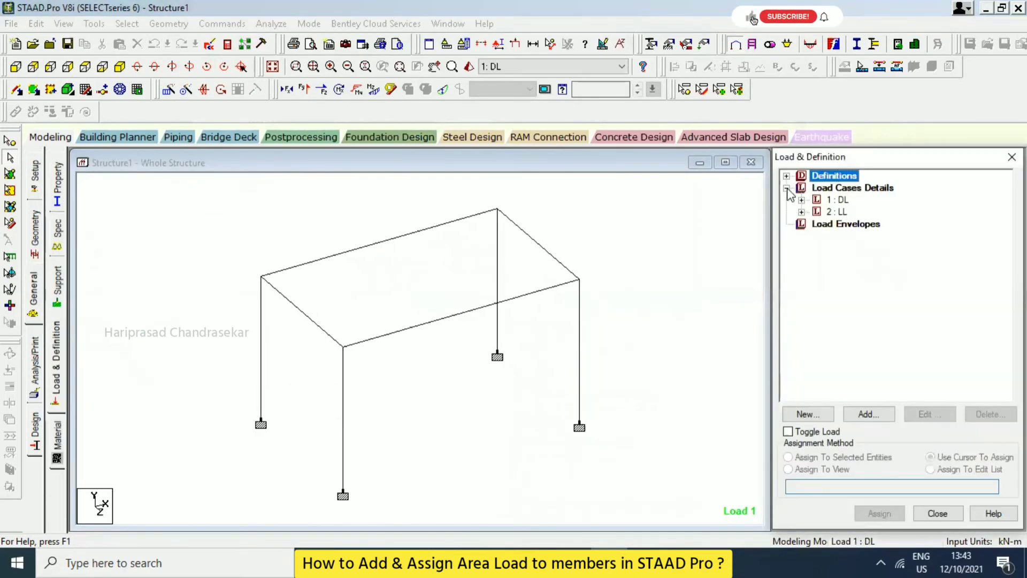
left_click(801, 211)
left_click(862, 223)
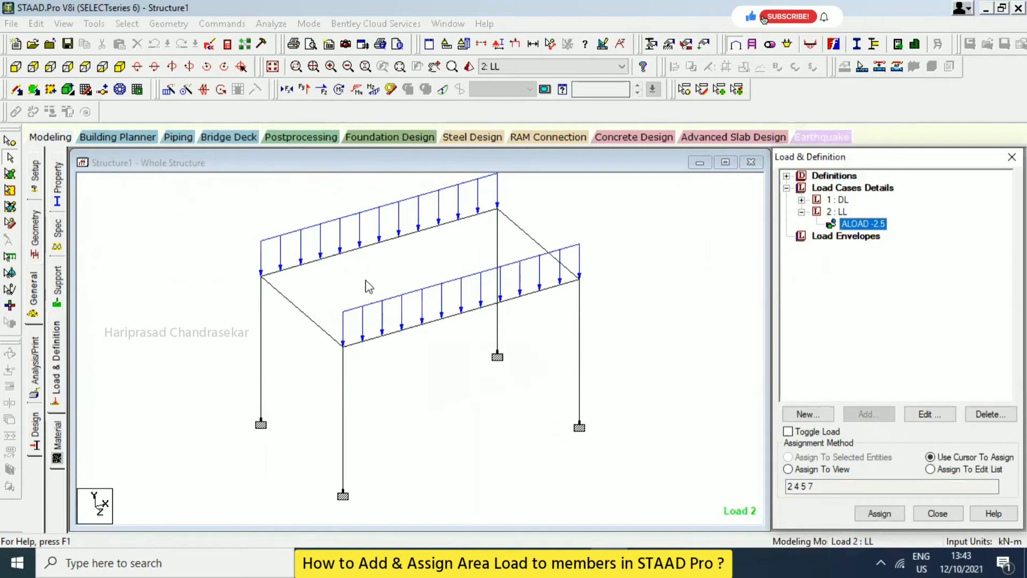
mouse_move(368, 288)
middle_mouse_down()
mouse_move(475, 315)
mouse_move(377, 305)
middle_mouse_up()
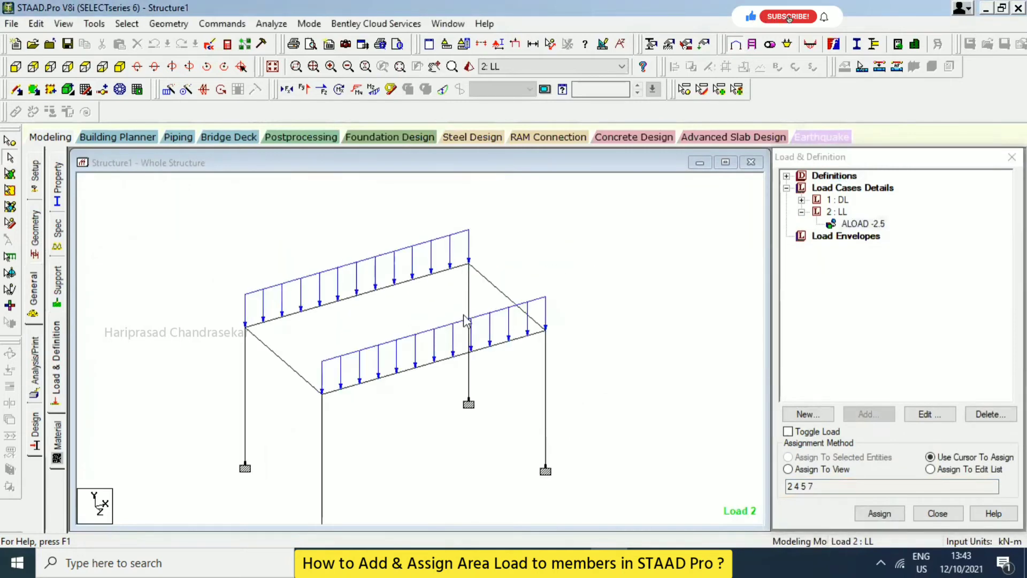
left_click(862, 225)
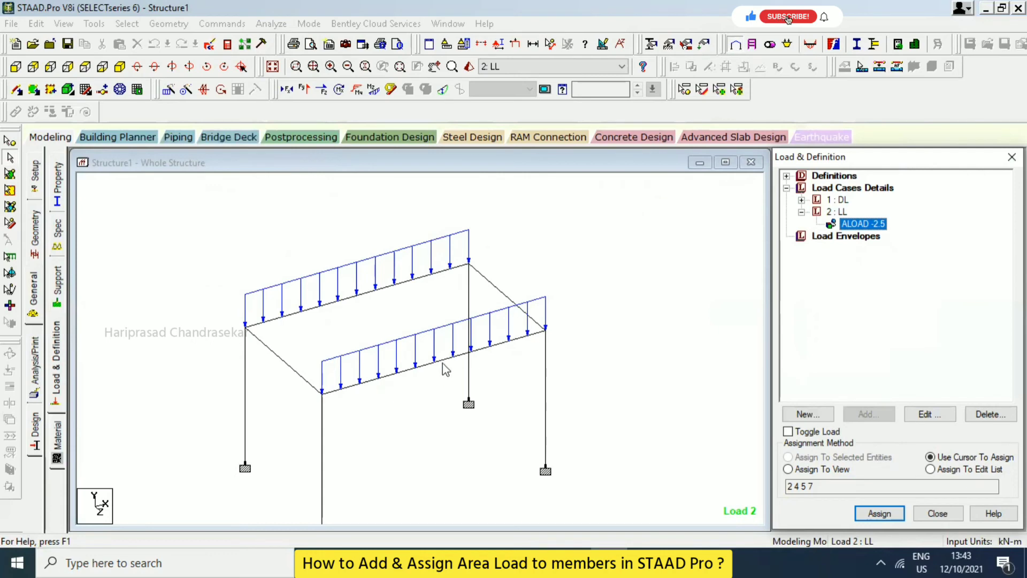
- Close Structure1 and reopen the recent file Structure1 (04.10.2021)
left_click(10, 24)
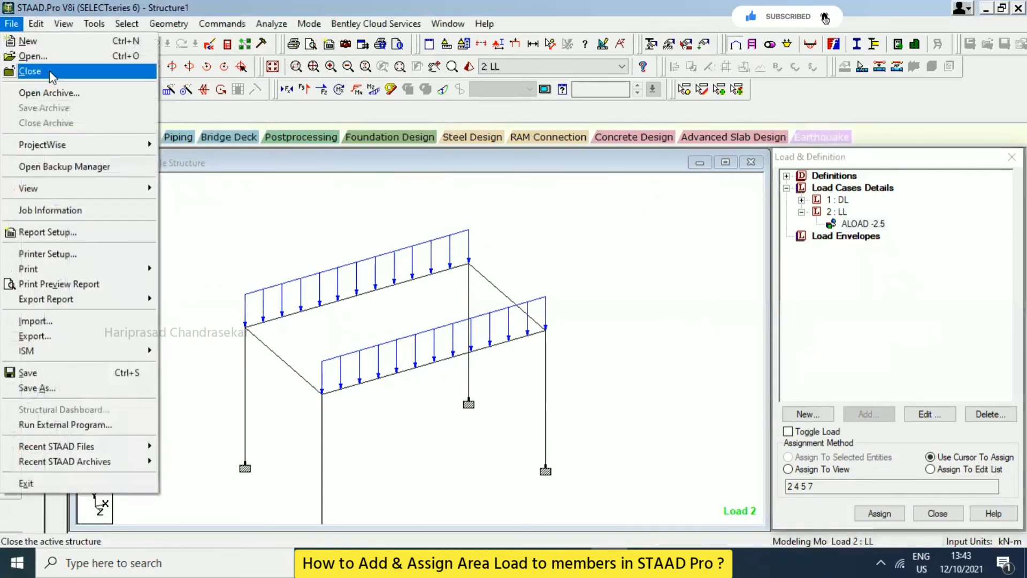
left_click(29, 71)
left_click(266, 178)
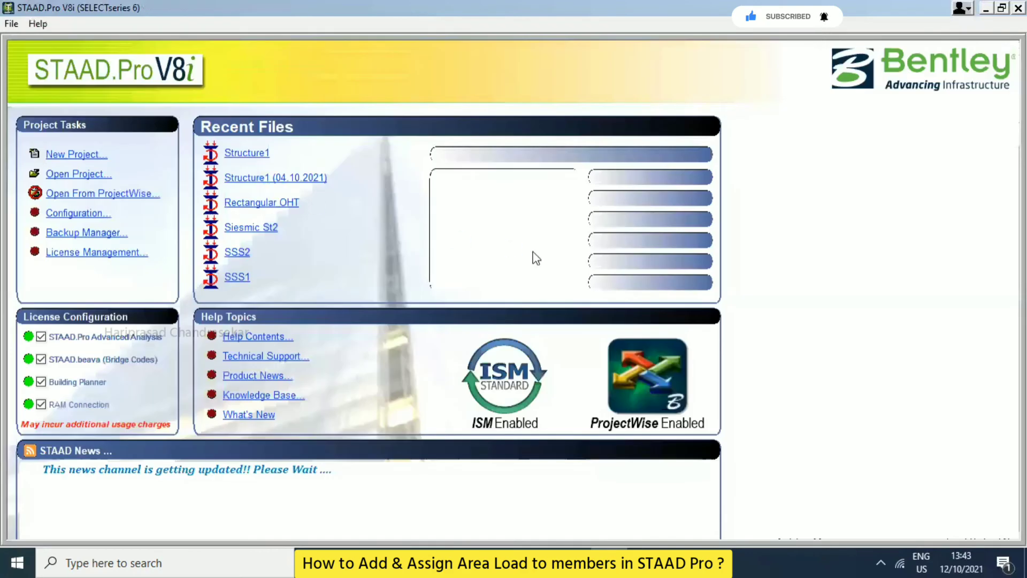